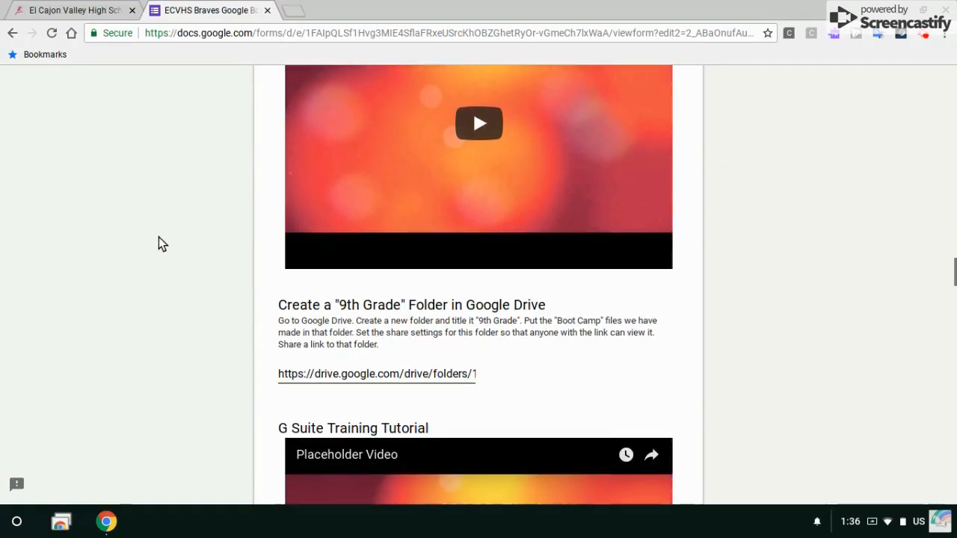
scroll(166, 246, "down", 4)
scroll(180, 249, "down", 3)
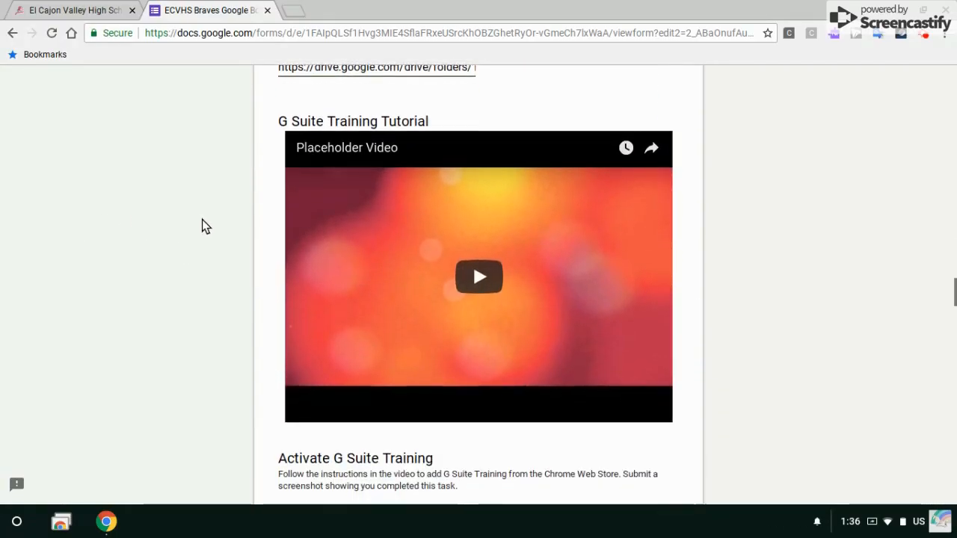
scroll(202, 219, "down", 3)
scroll(212, 225, "down", 1)
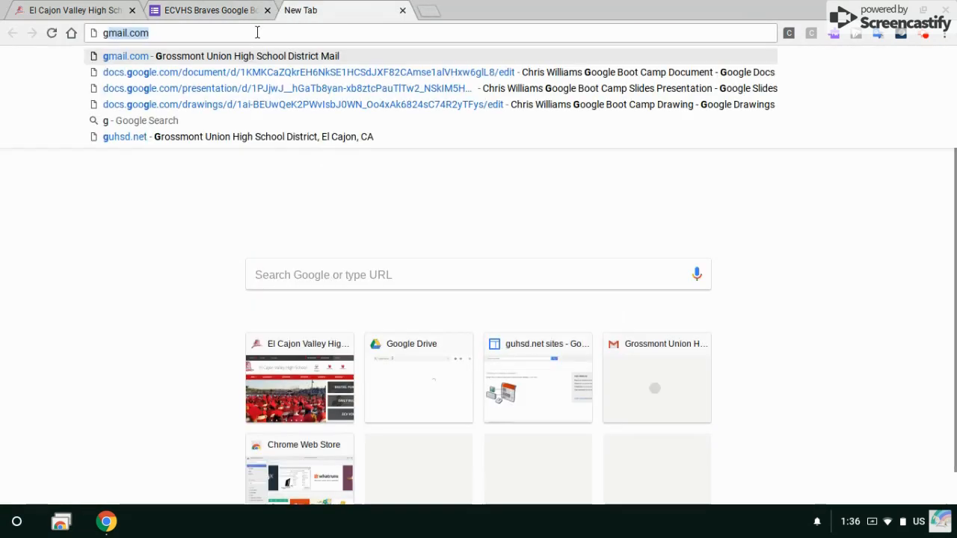
type("oogle c")
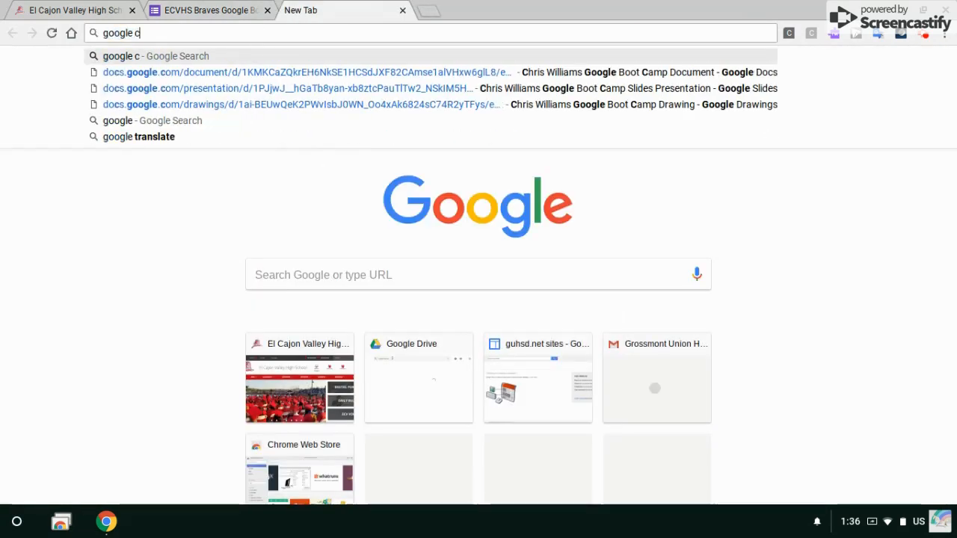
type("hrome we")
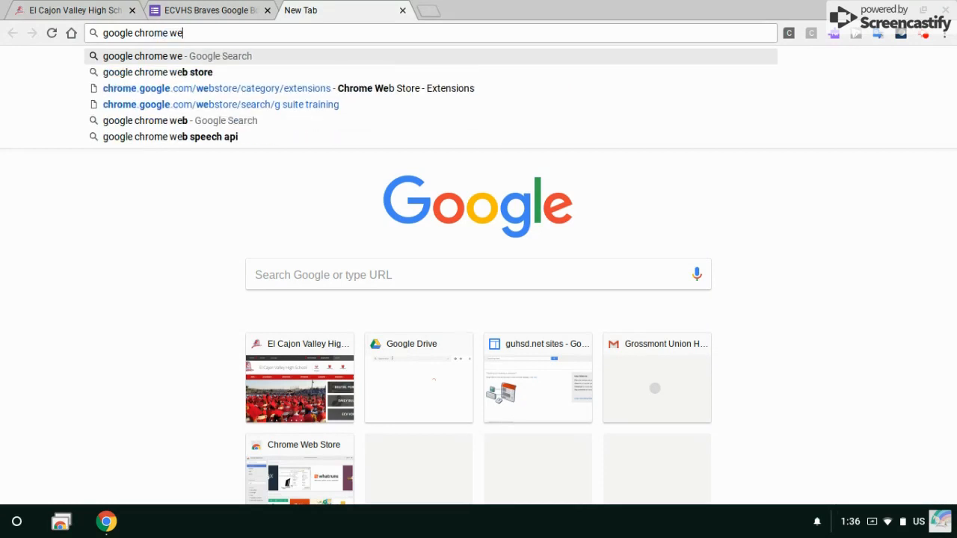
type("b store")
Run a Google search for the Chrome Web Store from a new tab
key("Return")
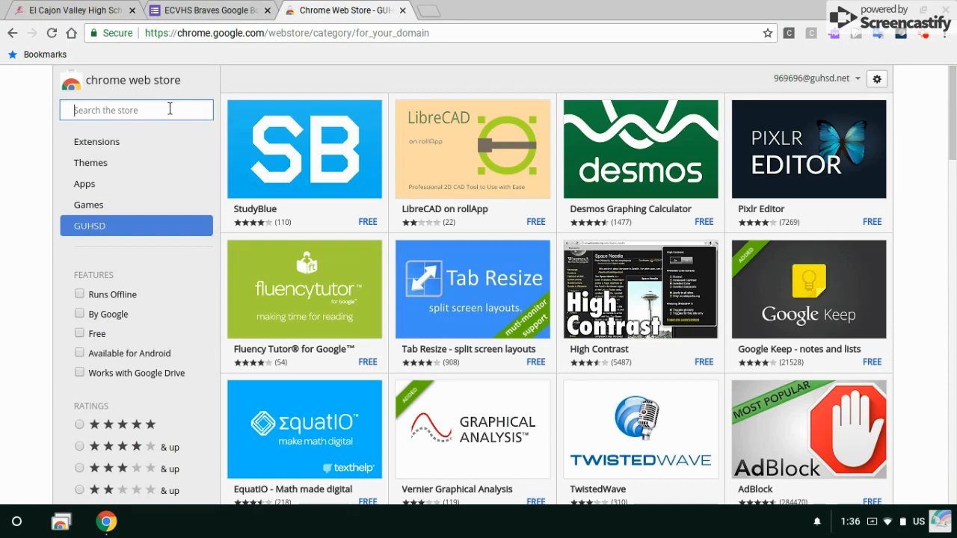
type("g suit")
type("e training")
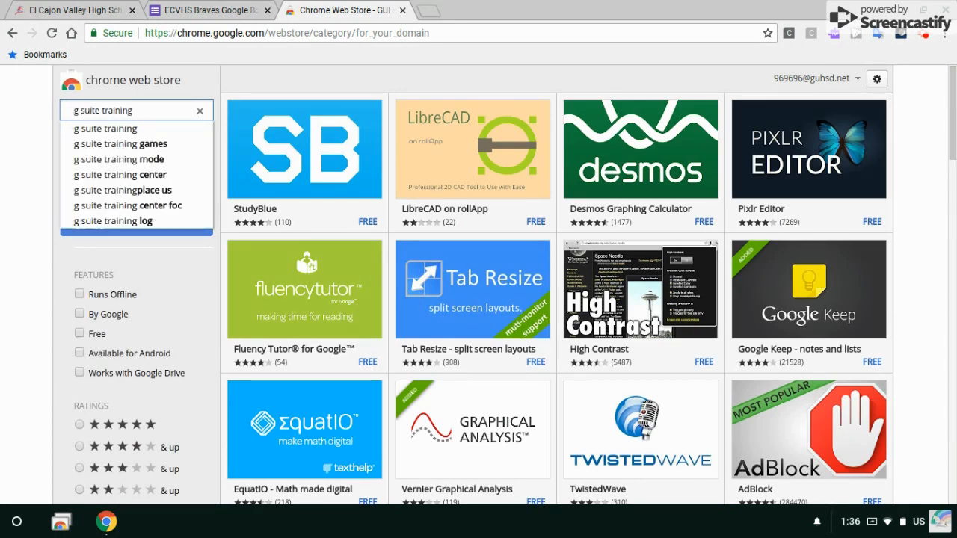
Search the store for 'g suite training' and install the G Suite Training extension, approving its permissions
key("Return")
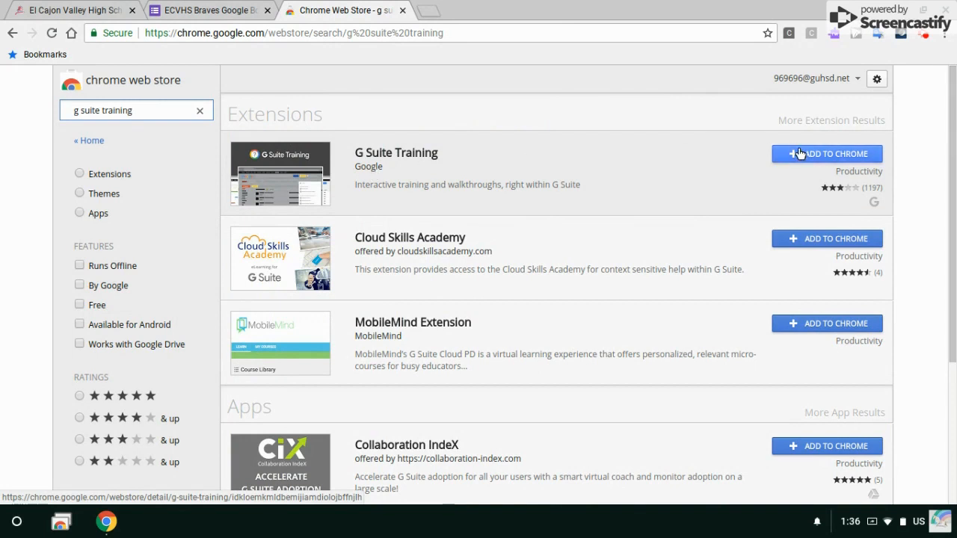
left_click(805, 157)
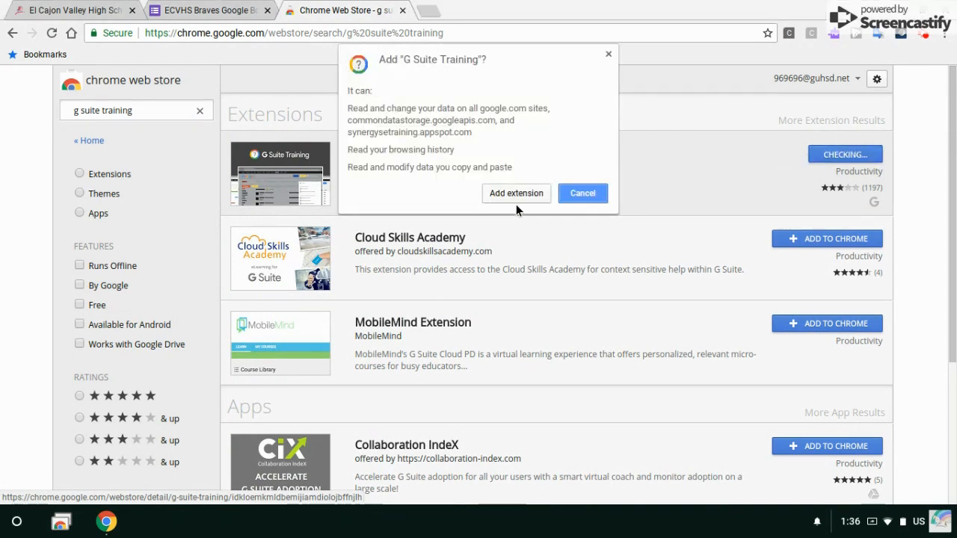
left_click(516, 193)
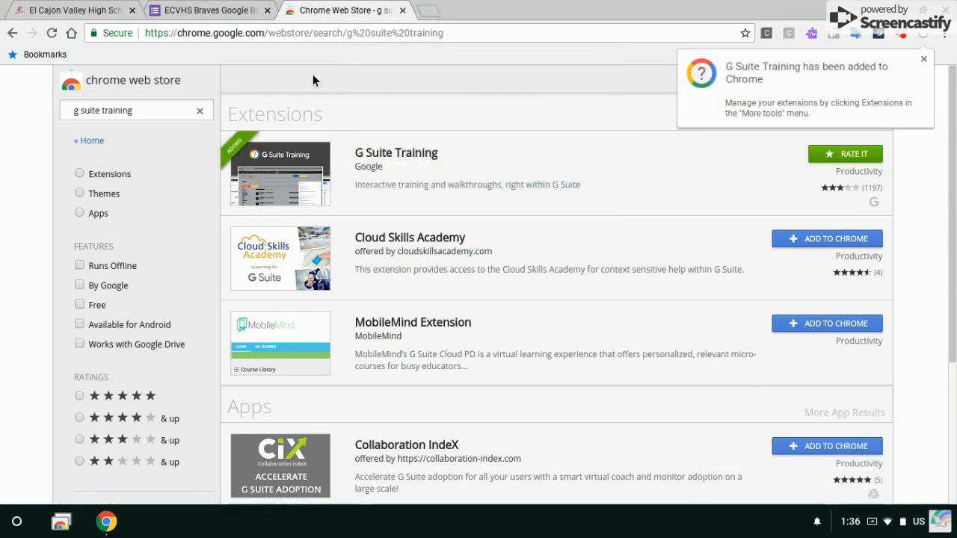
left_click(456, 33)
type("gmail.com")
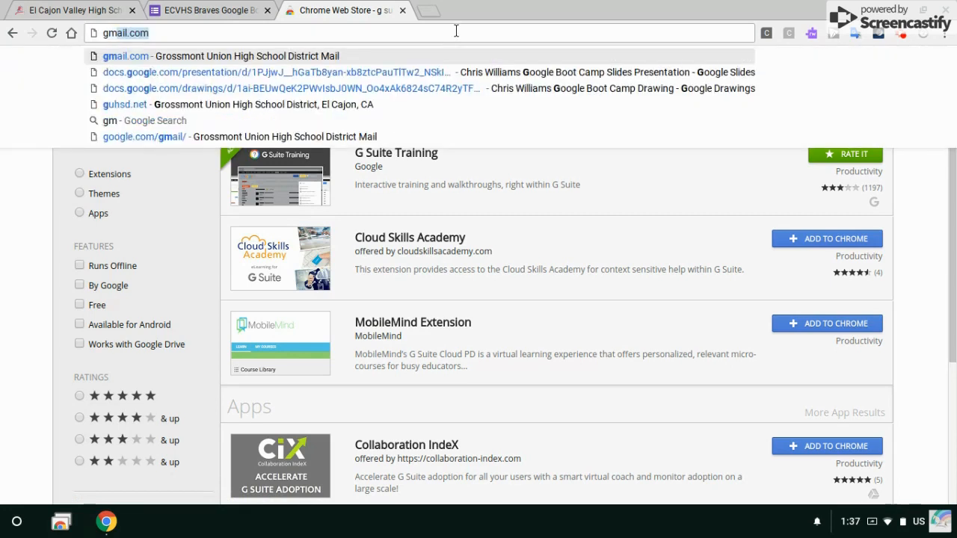
Load gmail.com, dismiss the What's New popup, and verify the G Suite Training panel opens and closes
key("Return")
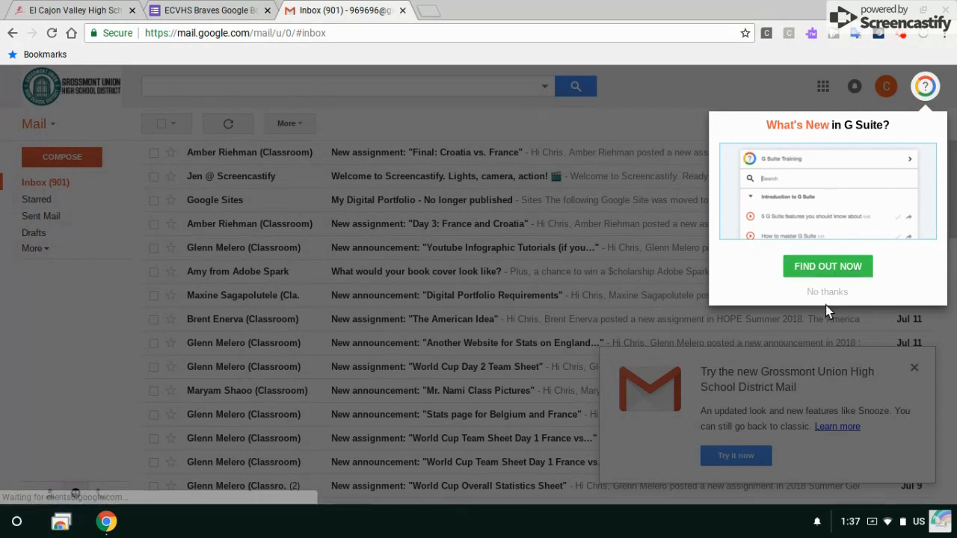
left_click(832, 293)
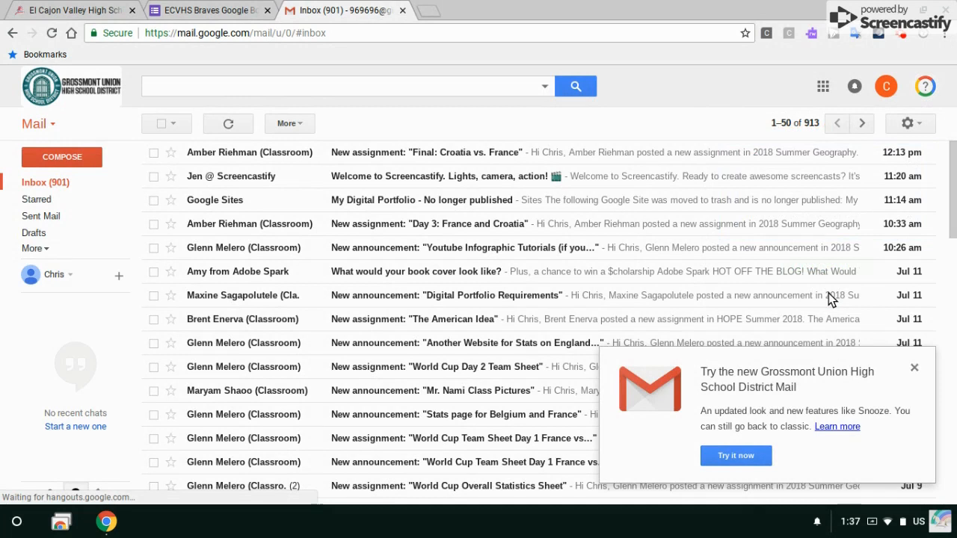
left_click(926, 86)
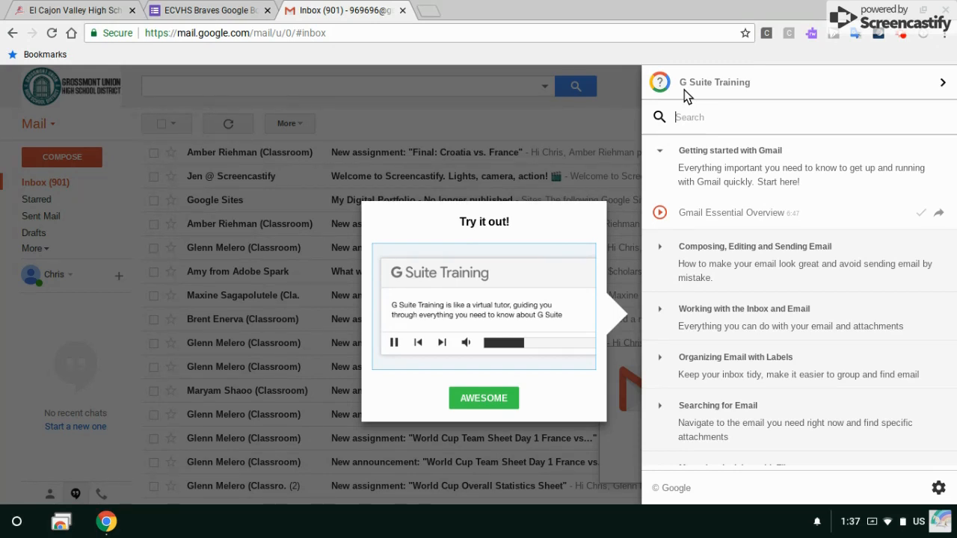
left_click(366, 67)
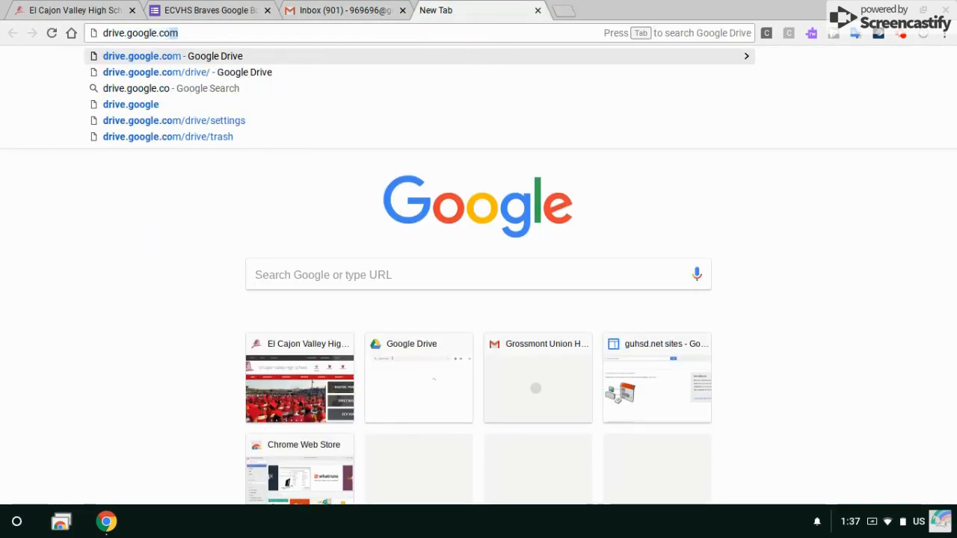
Load drive.google.com, then return to the ECVHS Braves assignment form
key("Return")
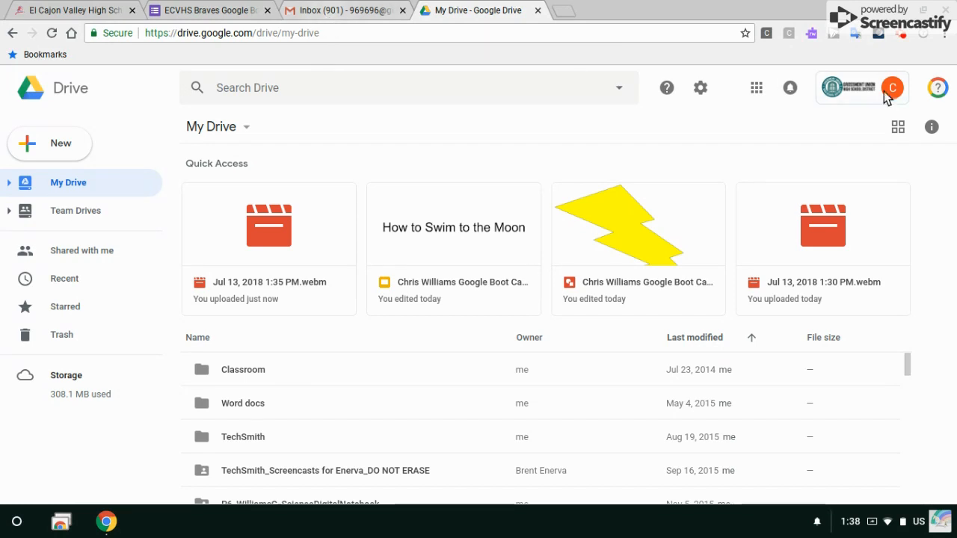
left_click(202, 11)
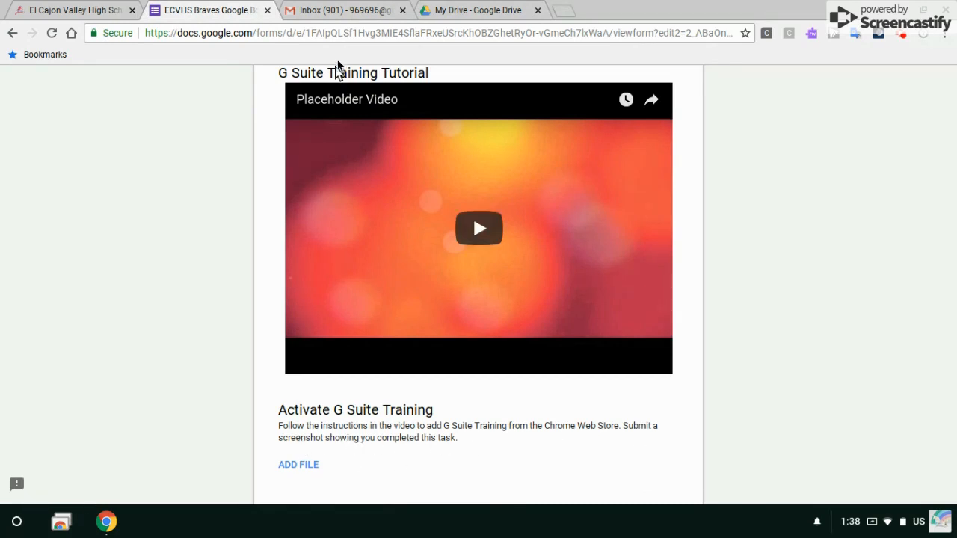
Take a partial screenshot of the Gmail toolbar framing the G Suite Training icon
left_click(346, 11)
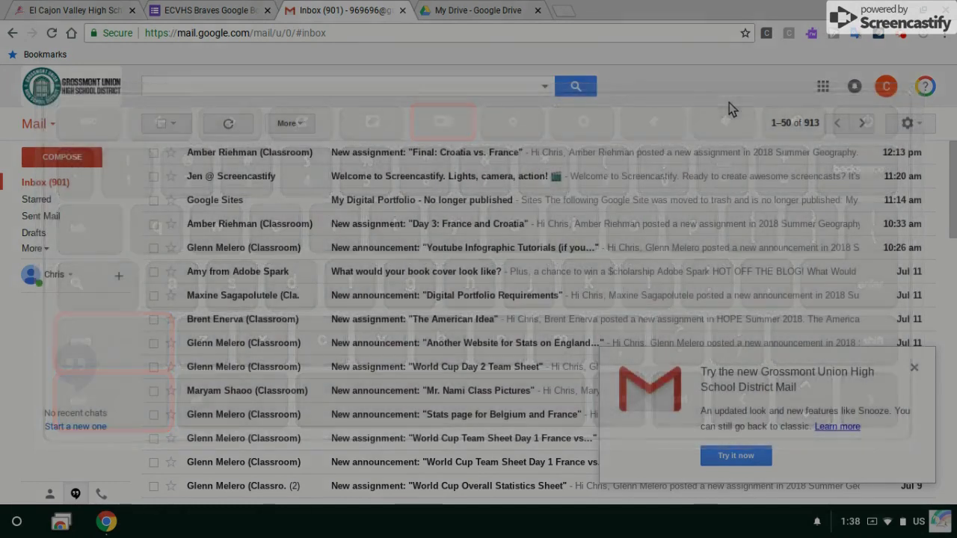
key("ctrl+shift+F5")
mouse_move(806, 69)
left_mouse_down()
mouse_move(897, 169)
mouse_move(954, 166)
left_mouse_up()
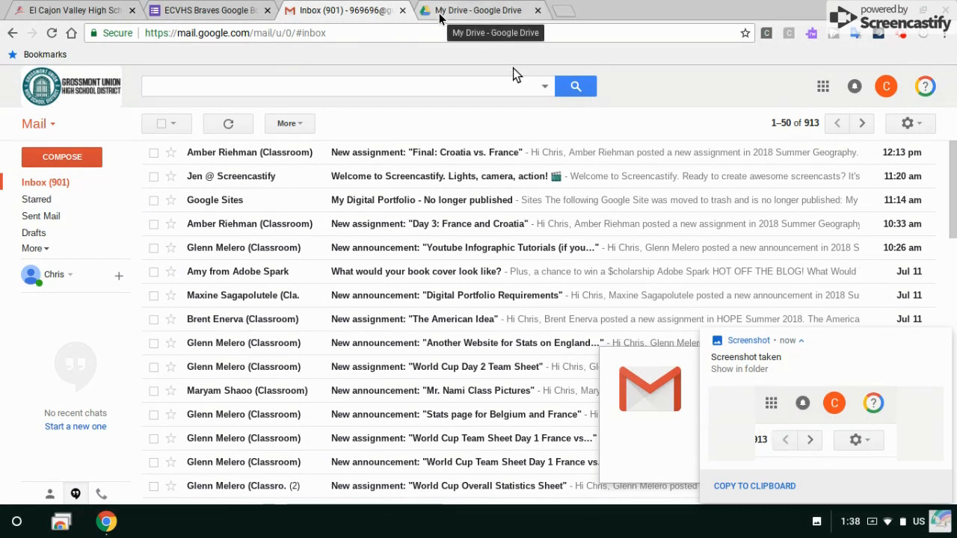
Attach the 1.38.38 PM screenshot from the computer to the Activate question and upload it
left_click(219, 13)
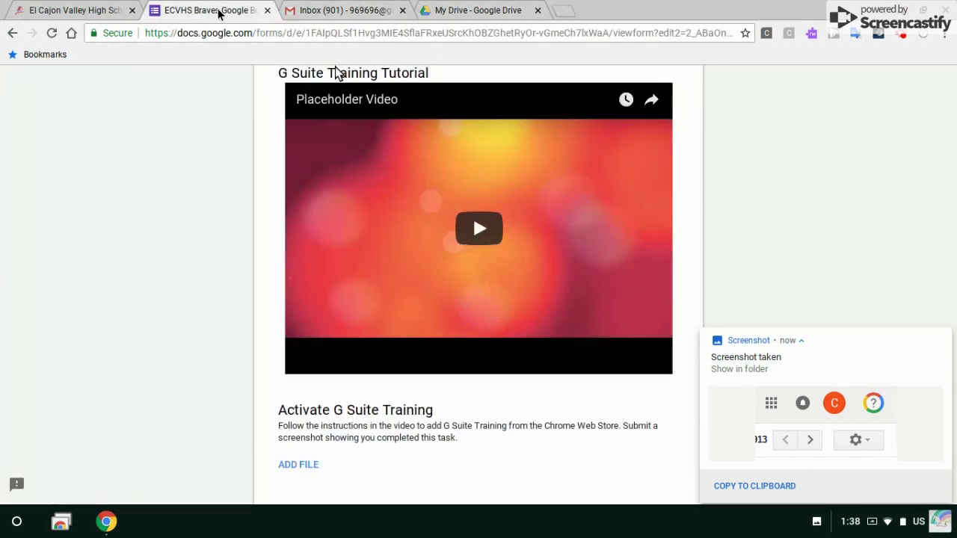
left_click(293, 464)
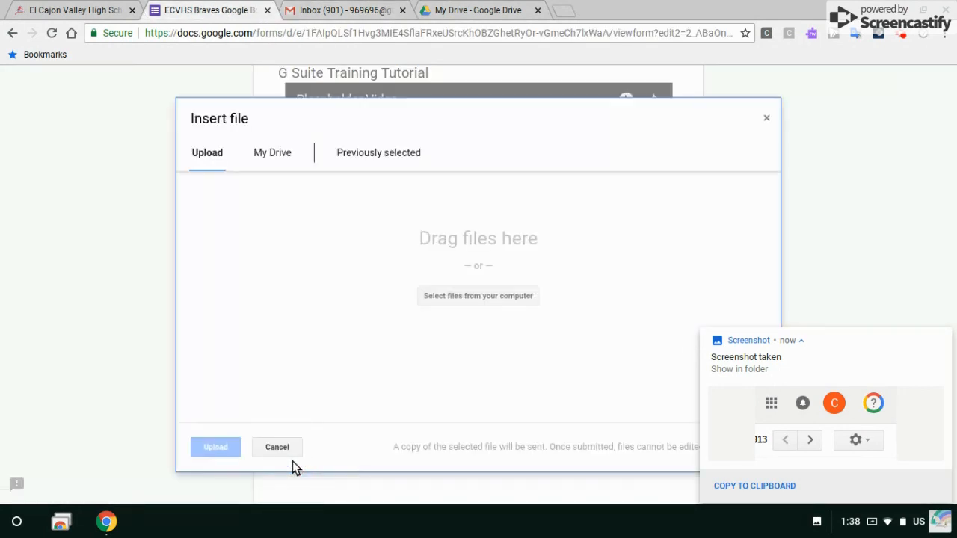
left_click(487, 293)
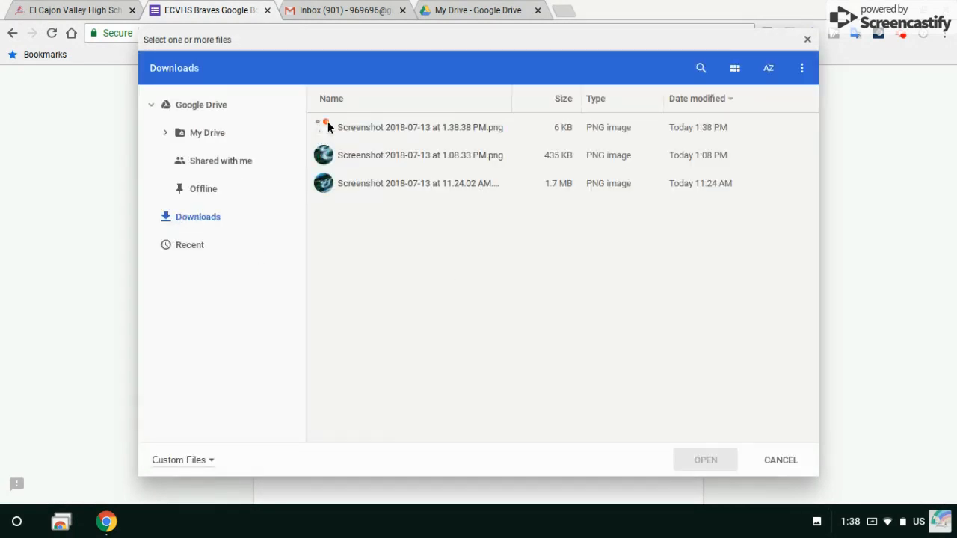
left_click(425, 127)
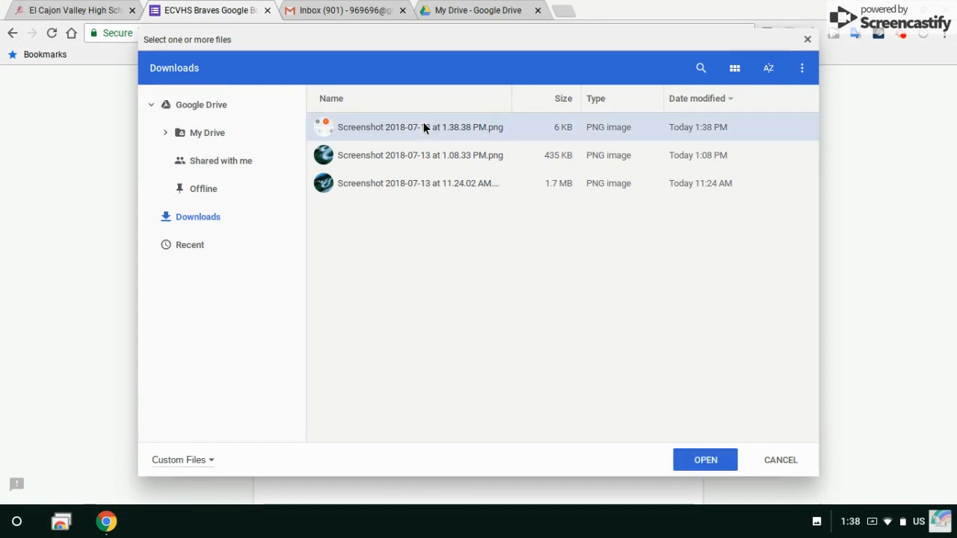
left_click(705, 459)
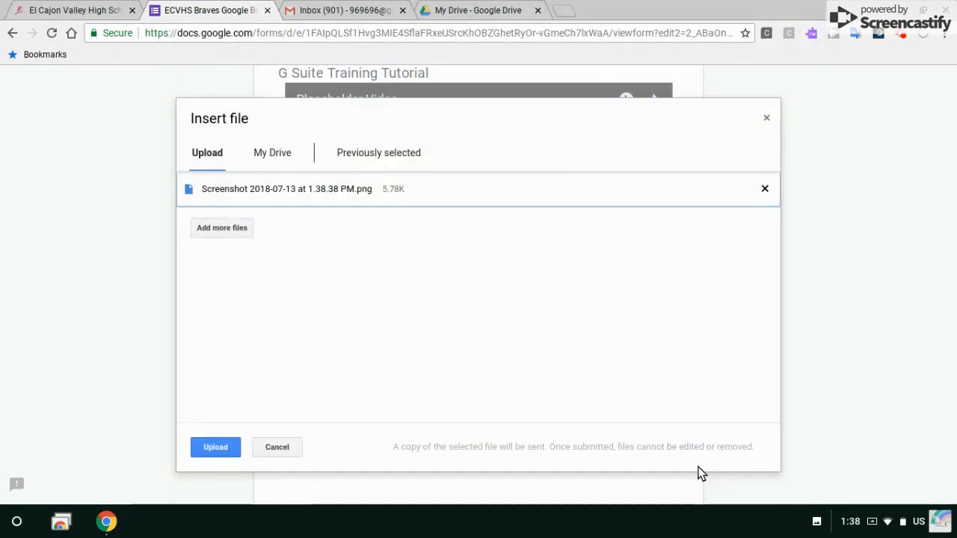
left_click(215, 447)
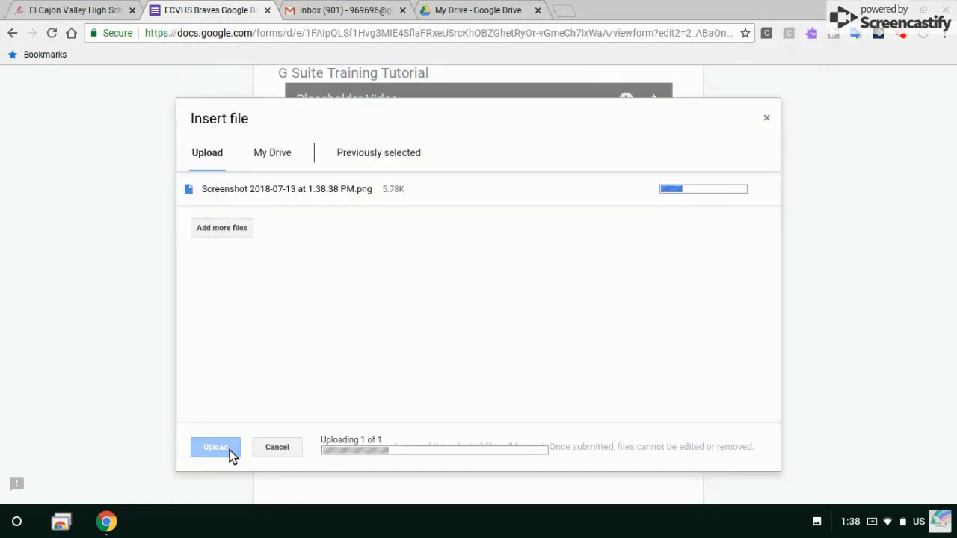